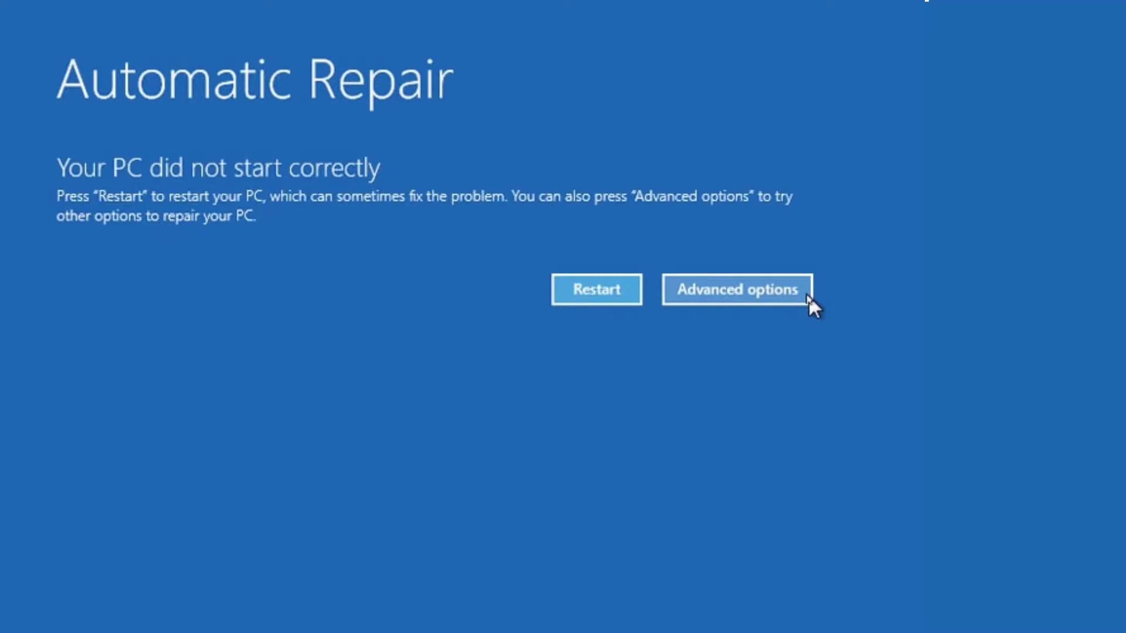
Go from Advanced options into Troubleshoot on the way to Command Prompt
click(808, 294)
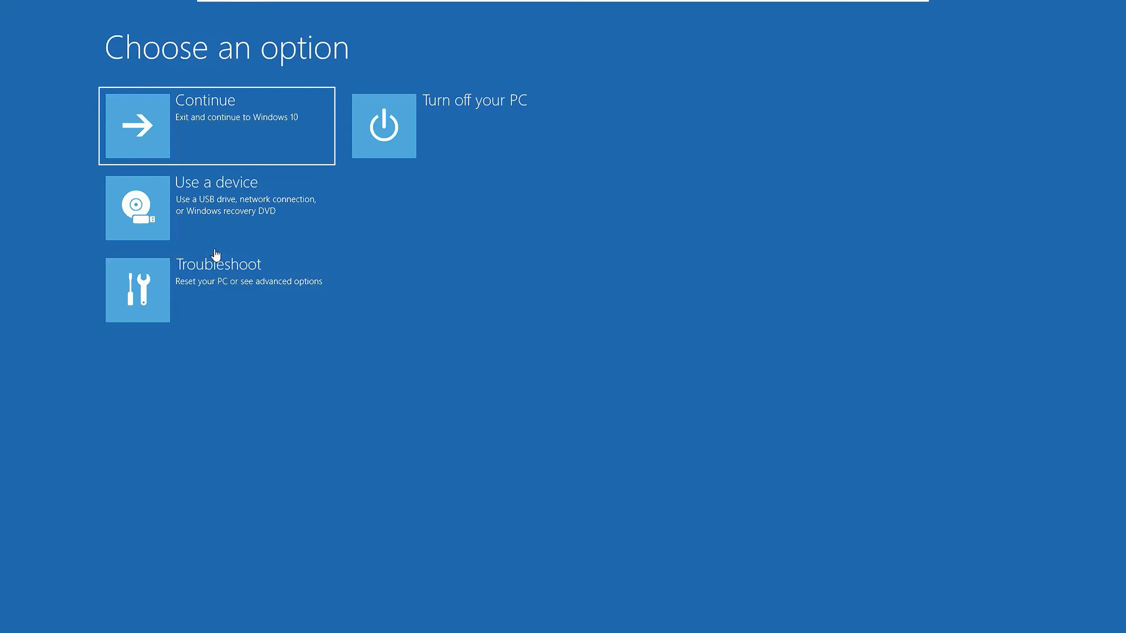
click(224, 319)
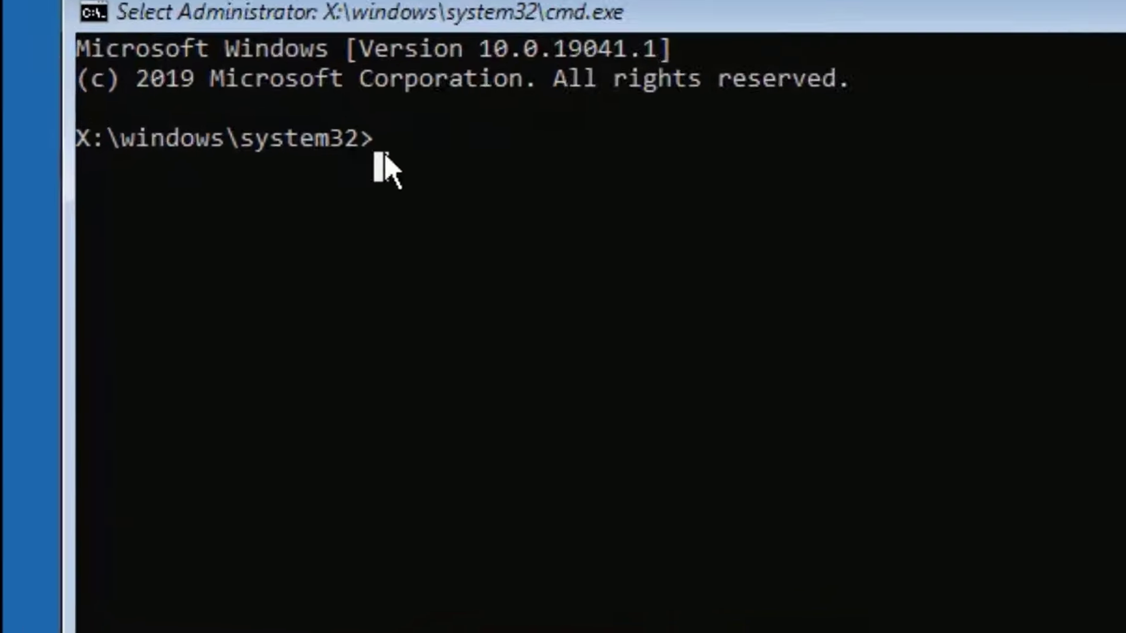
text(c:)
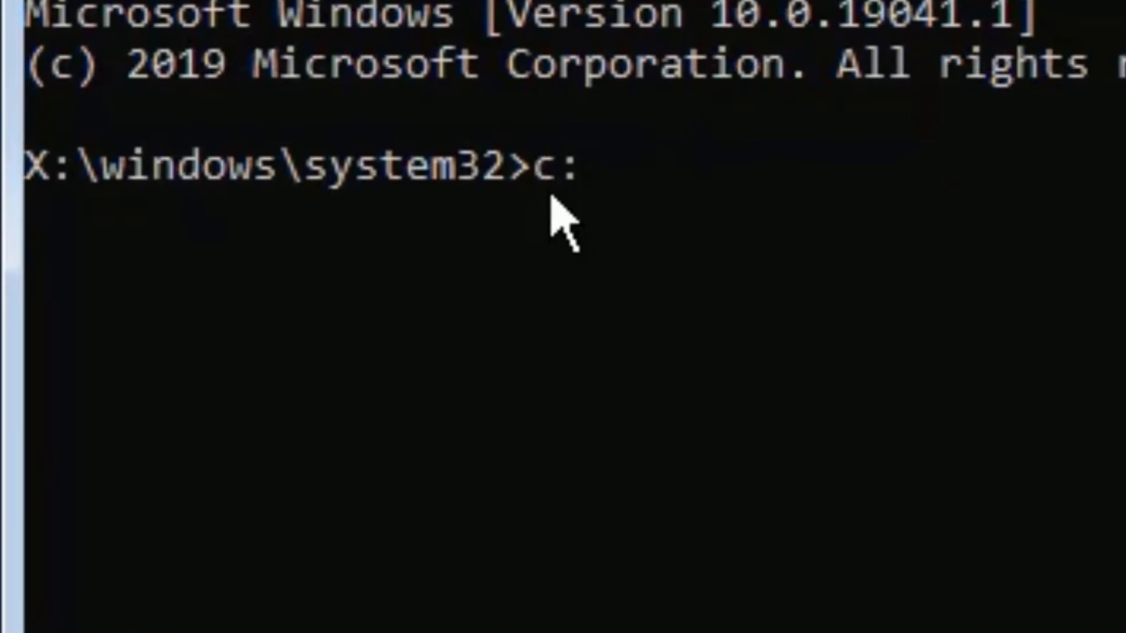
List drives C: and D: with dir, confirming Windows is on C: and D: is empty
key(Return)
text(di)
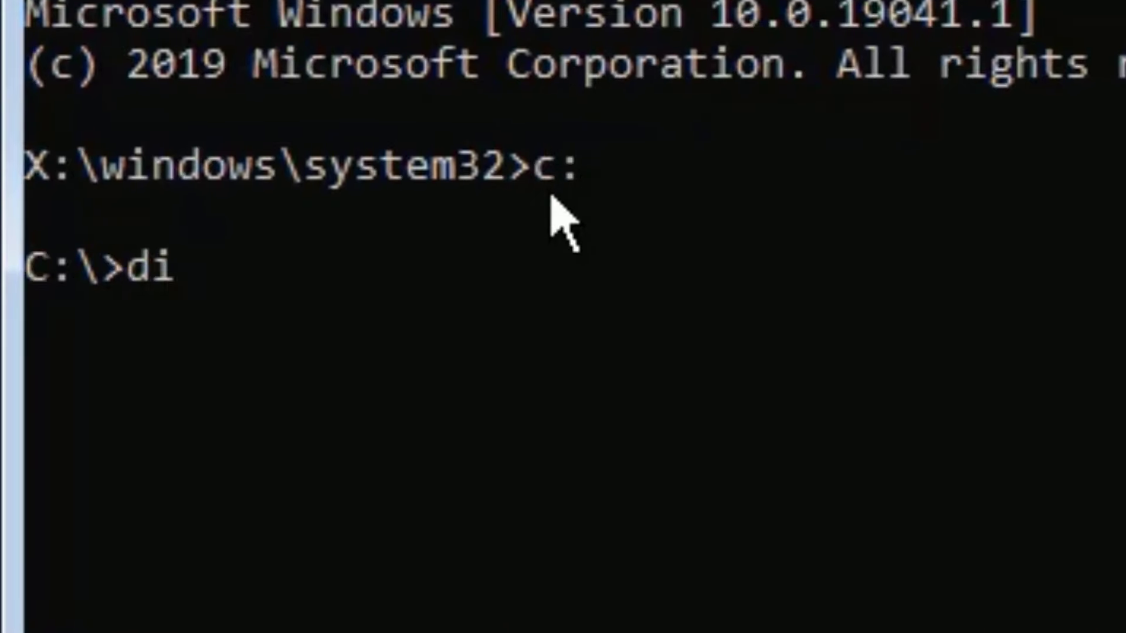
text(r)
key(Return)
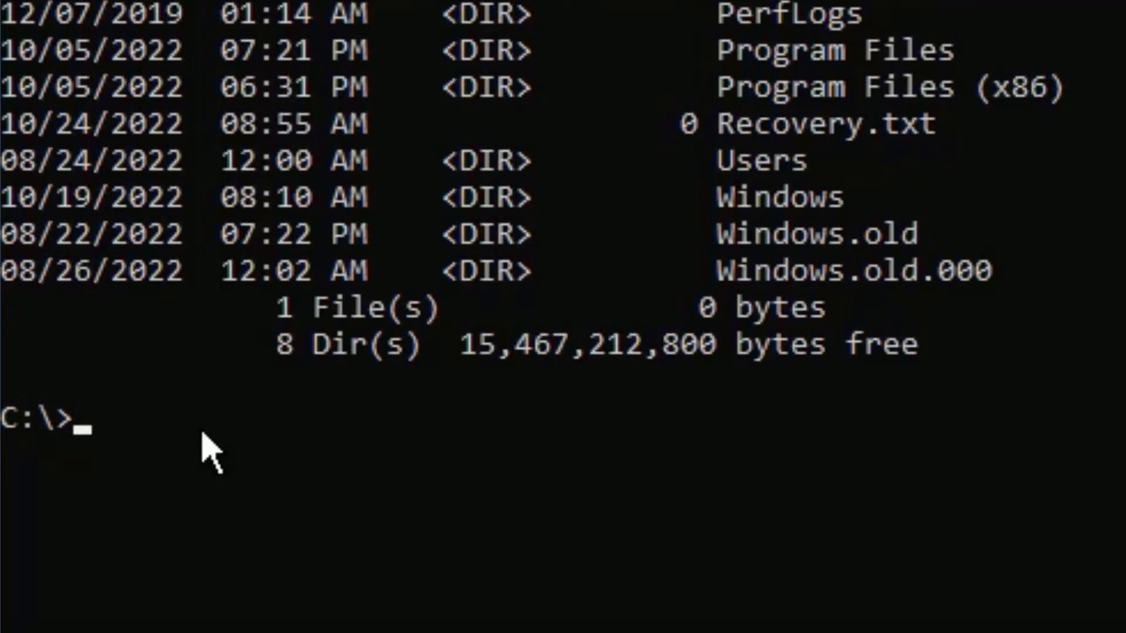
text(d:)
key(Return)
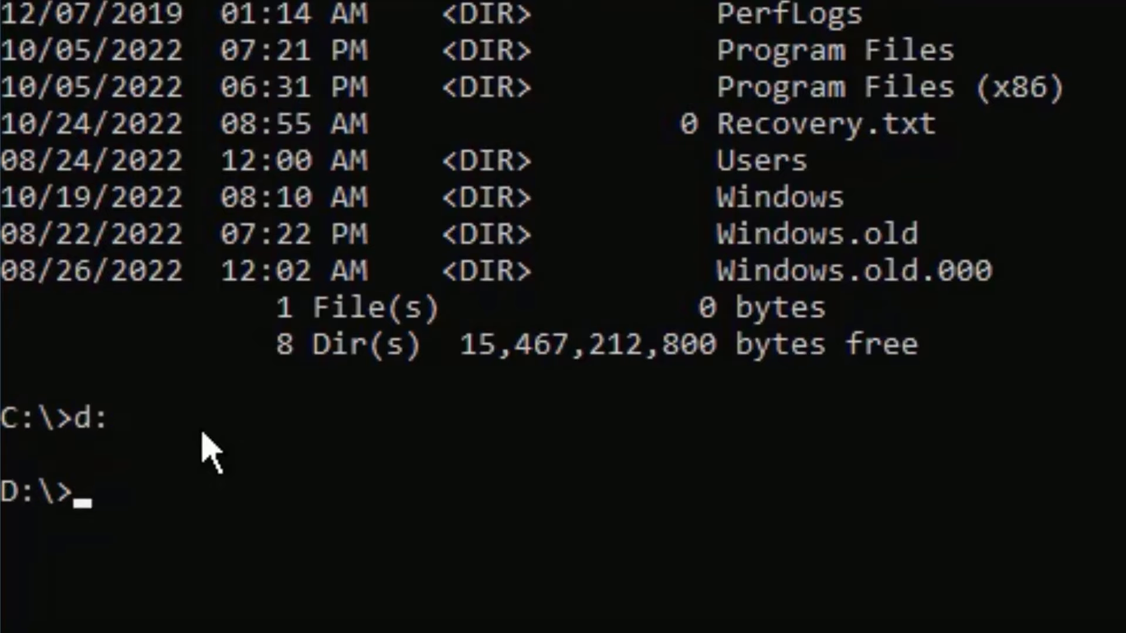
text(dir)
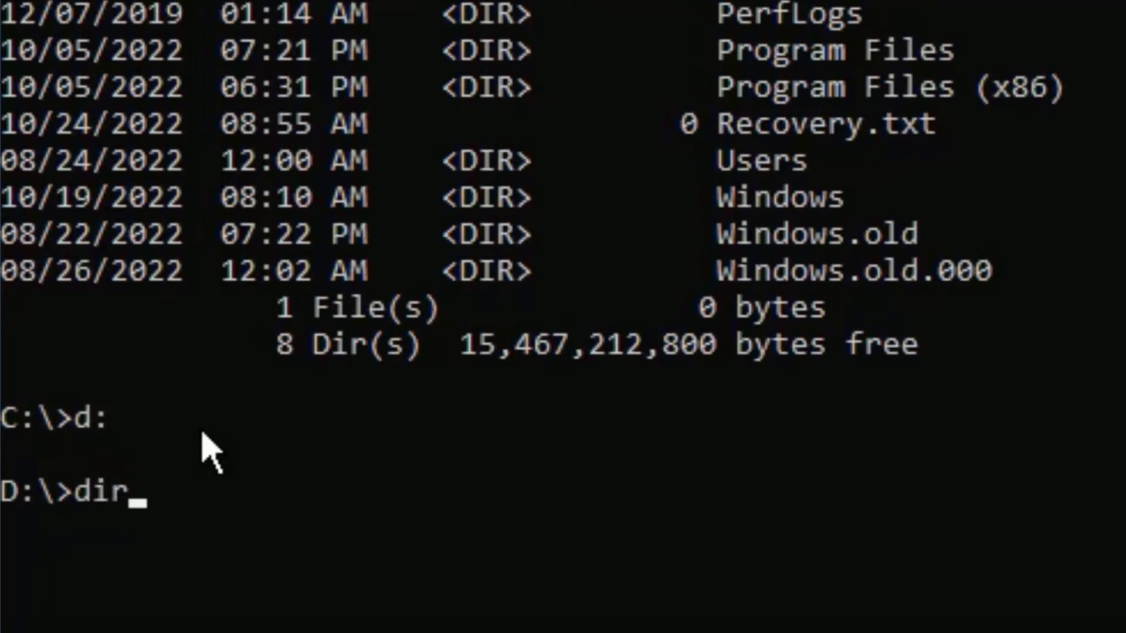
key(Return)
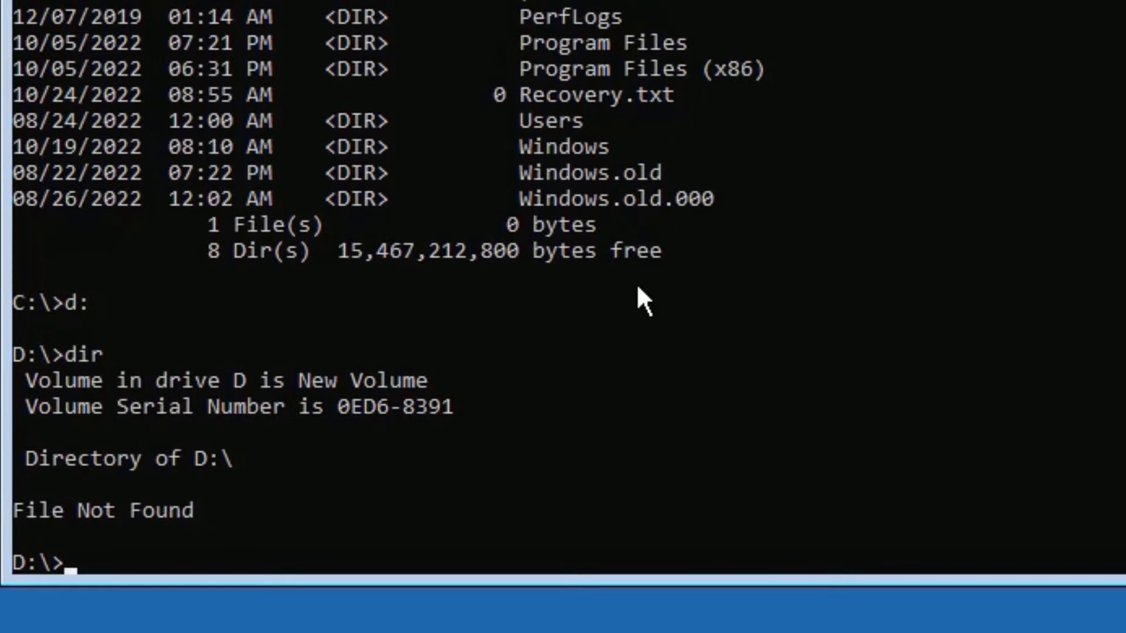
text(c:)
key(Return)
text(dir)
key(Return)
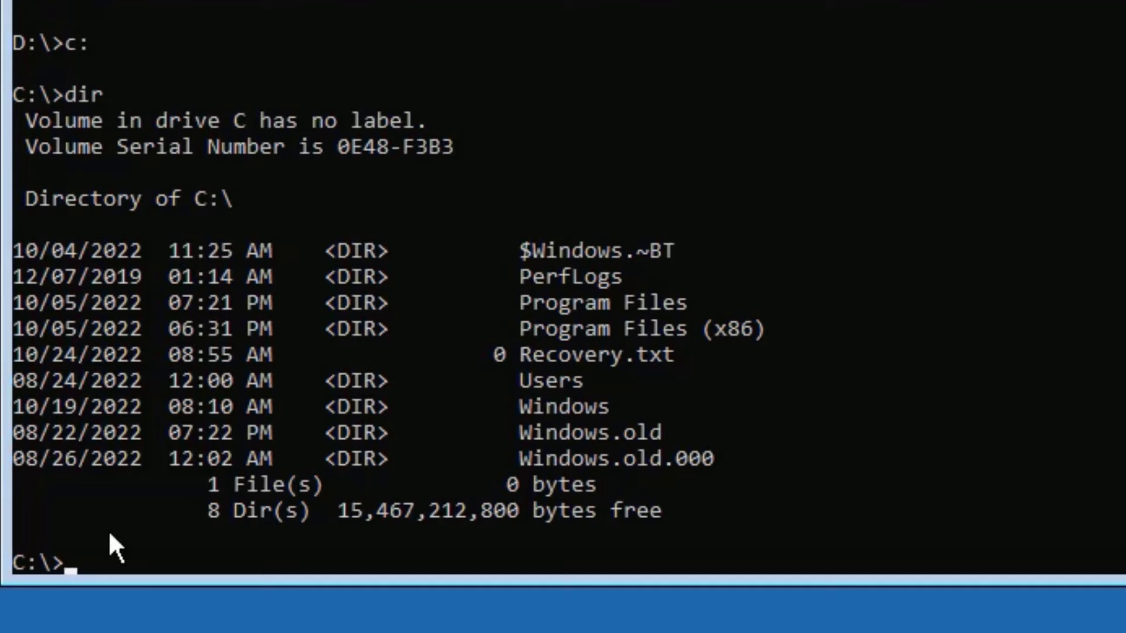
text(cd)
text( \Wi)
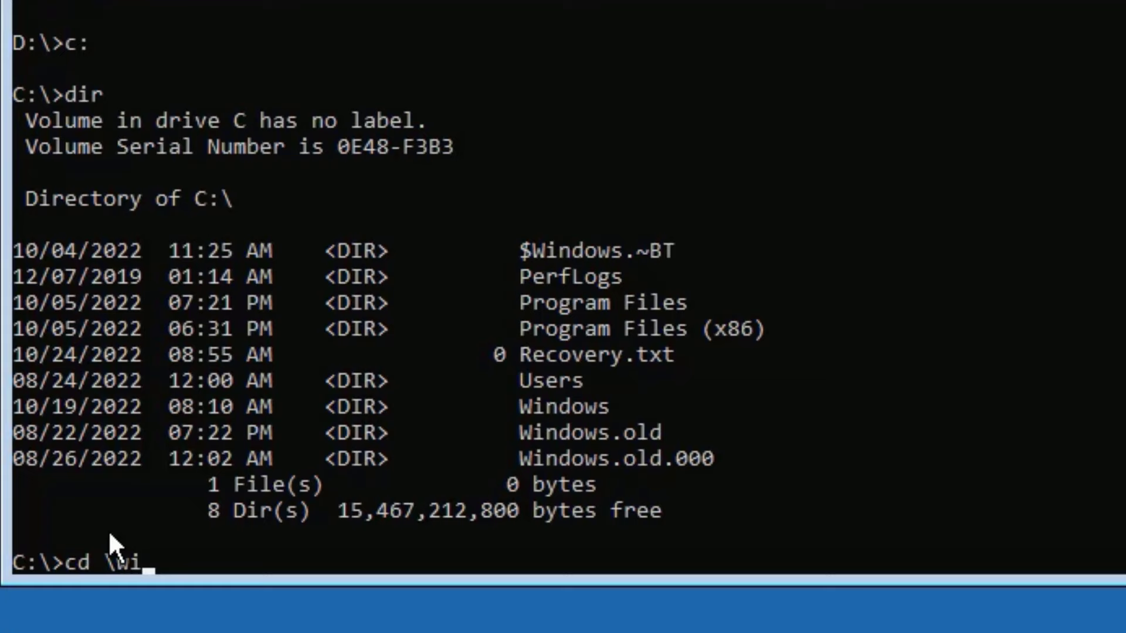
text(ndows\s)
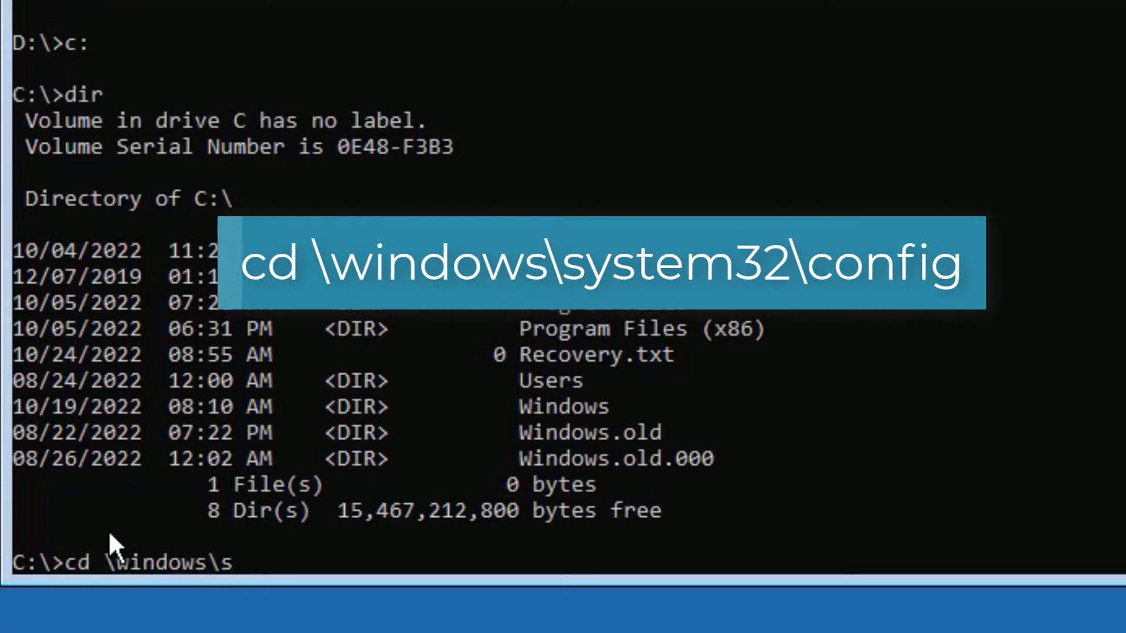
text(ystem32)
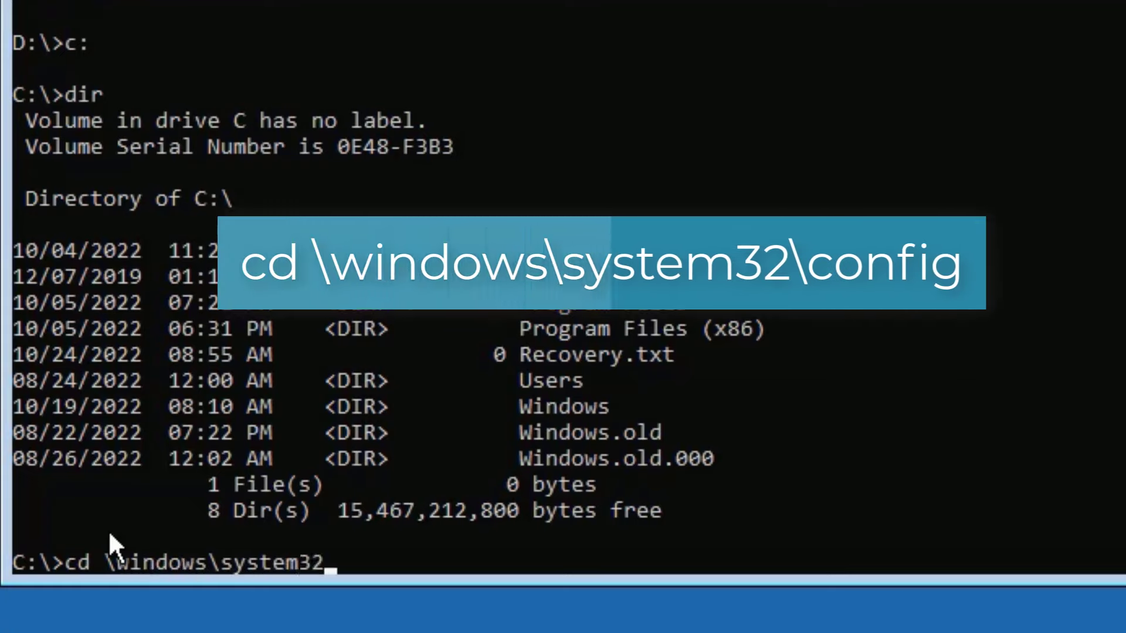
text(\donfig)
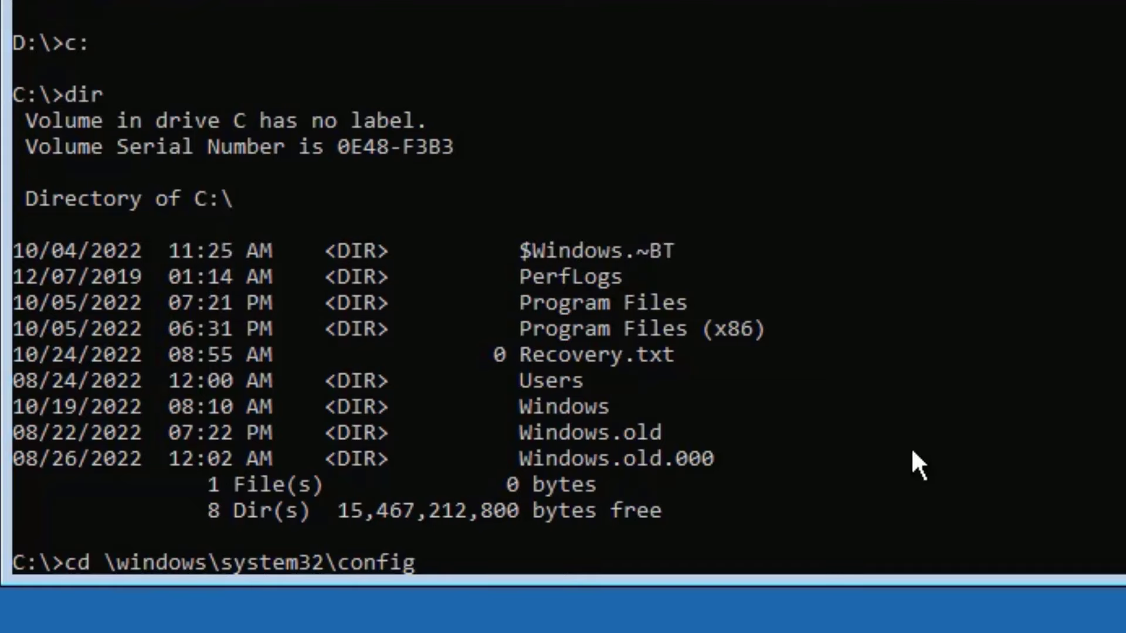
In C:\Windows\System32\config, make a 'backup' folder and copy *.* into it
key(Return)
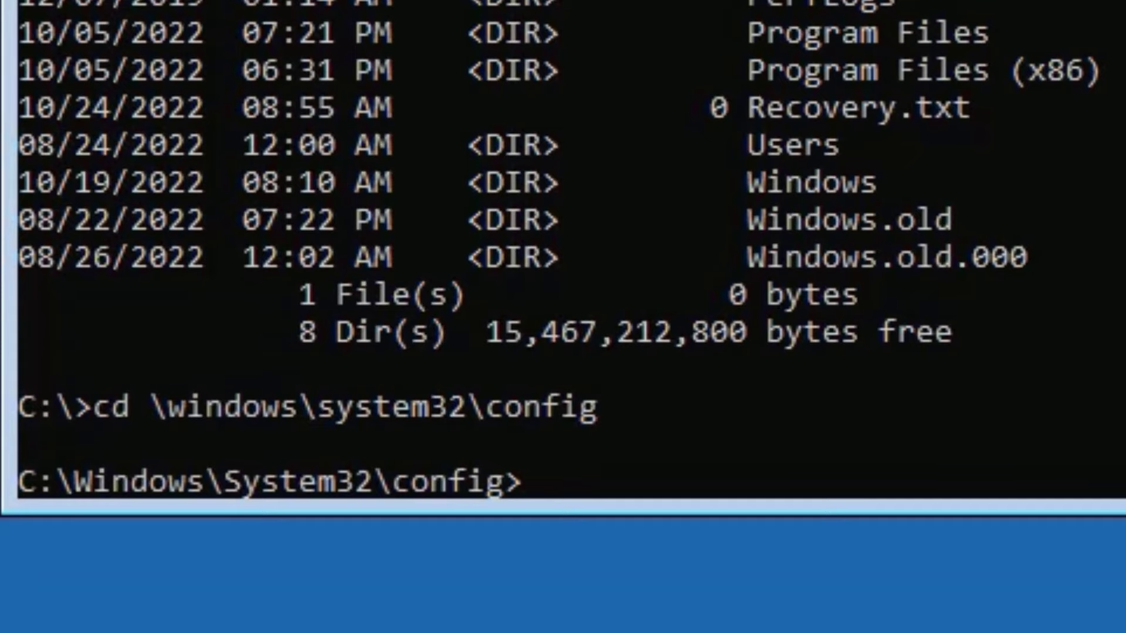
text(md )
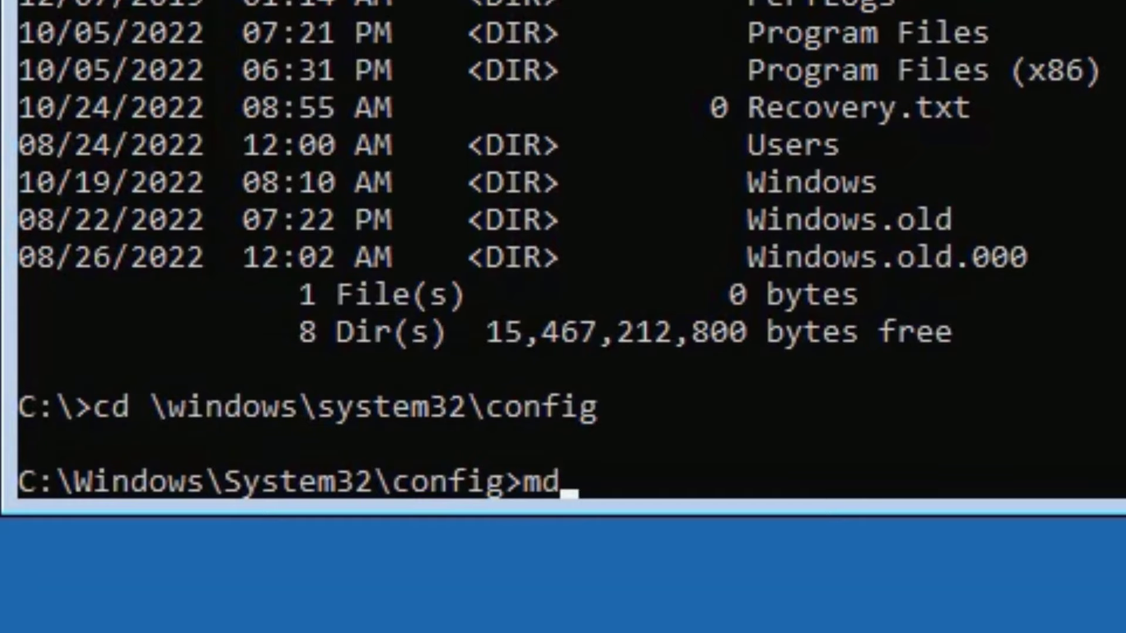
text(backup)
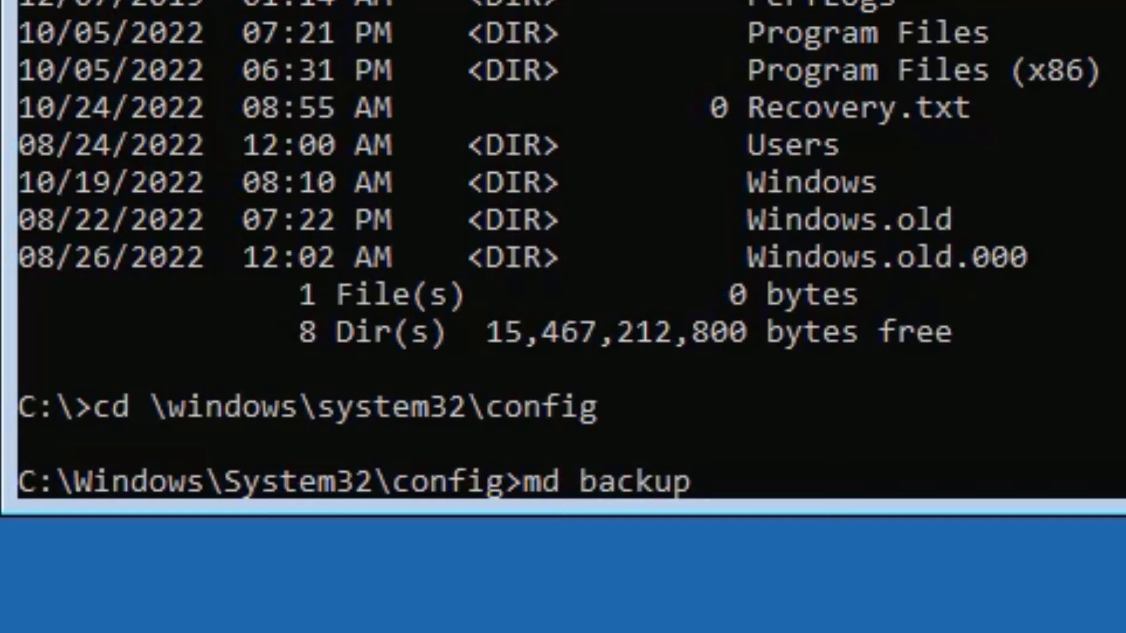
key(Return)
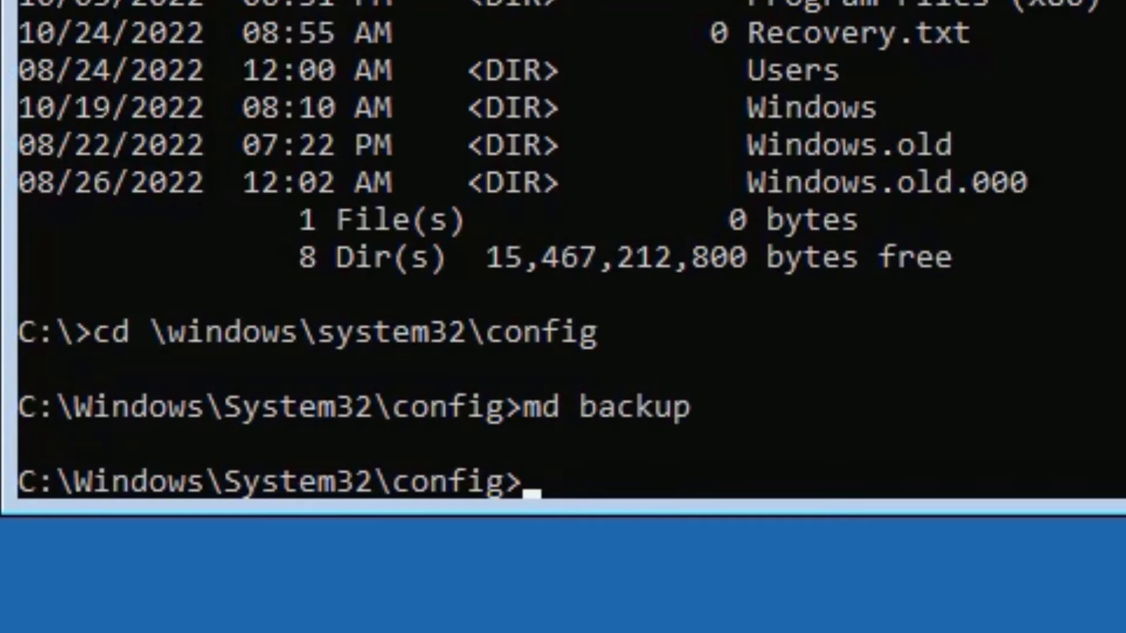
text(copy *)
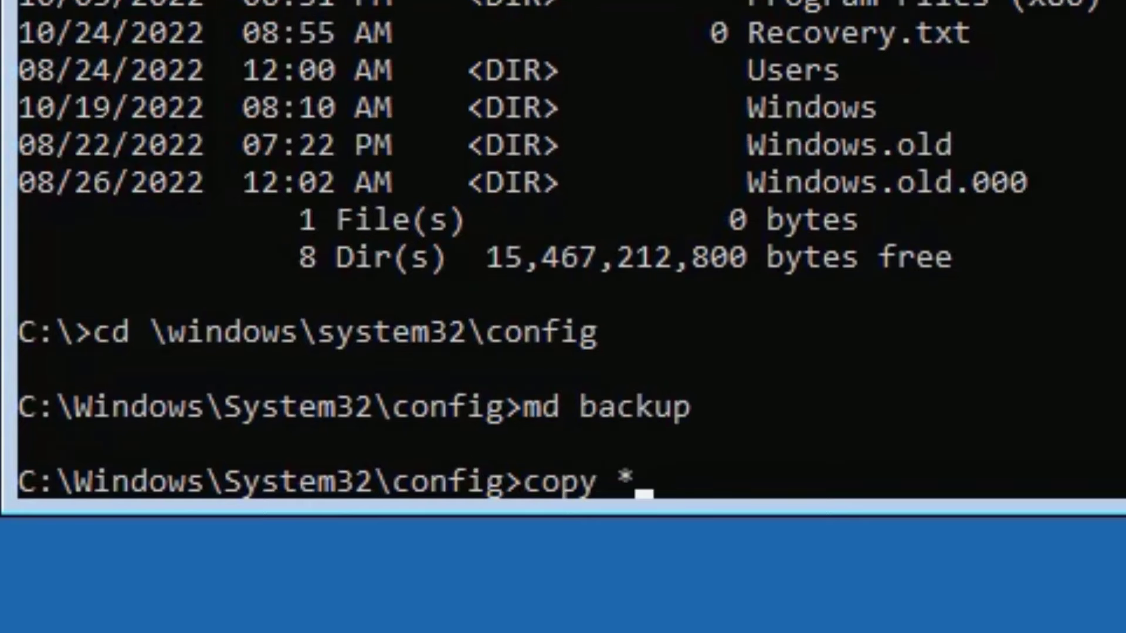
text(.*)
text( backup)
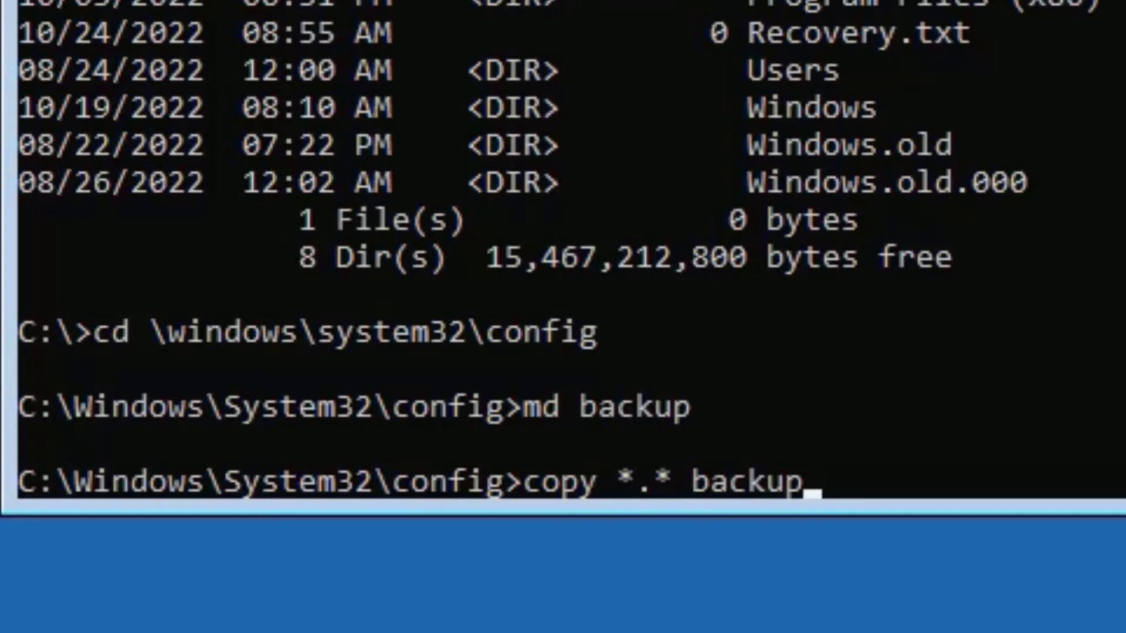
key(Return)
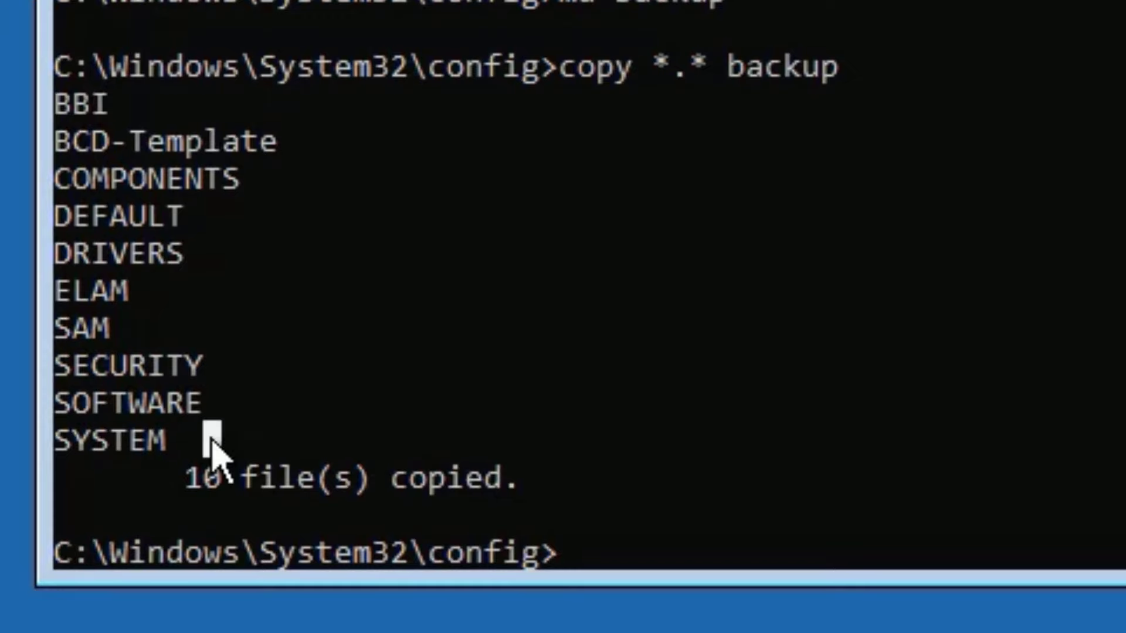
List the RegBack folder's contents, finding it empty
drag(220, 440, 55, 179)
click(586, 567)
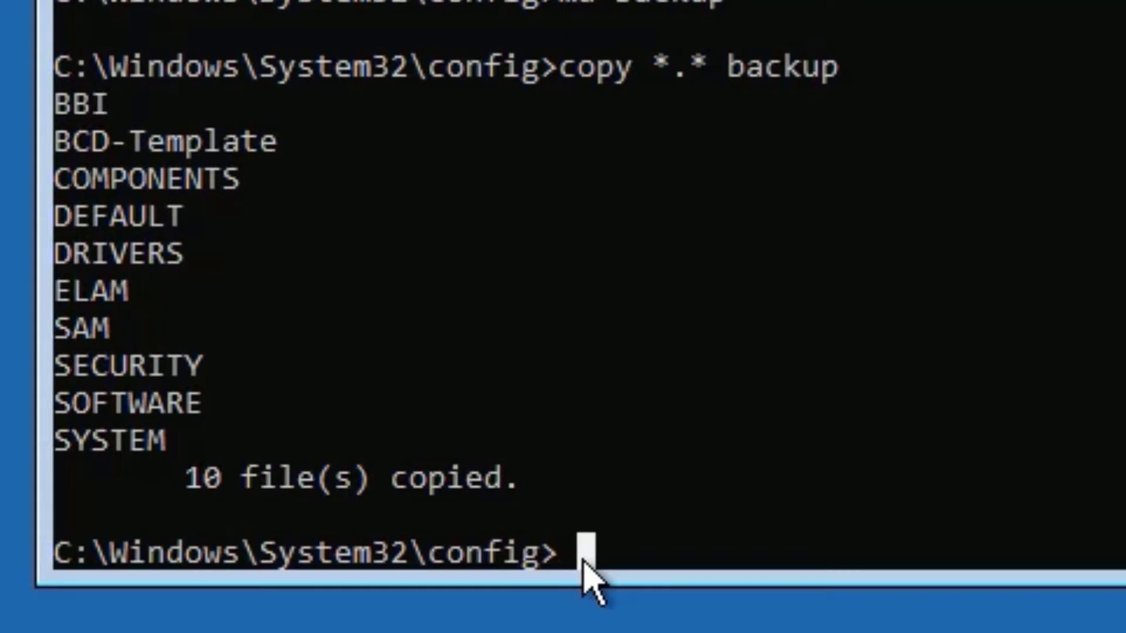
text(cd)
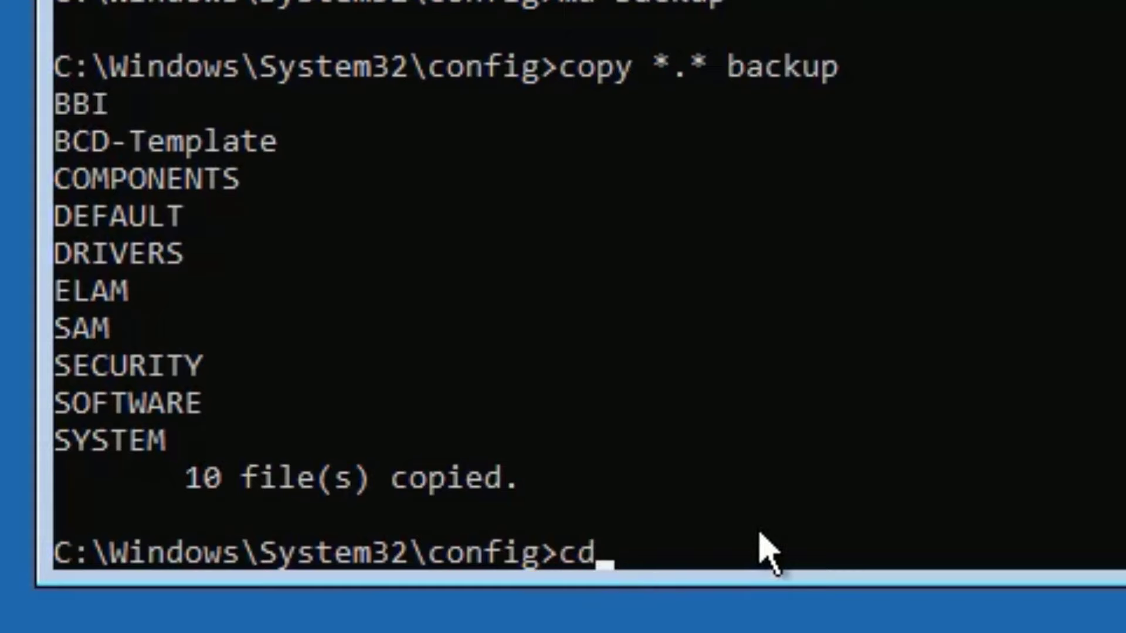
text( regback)
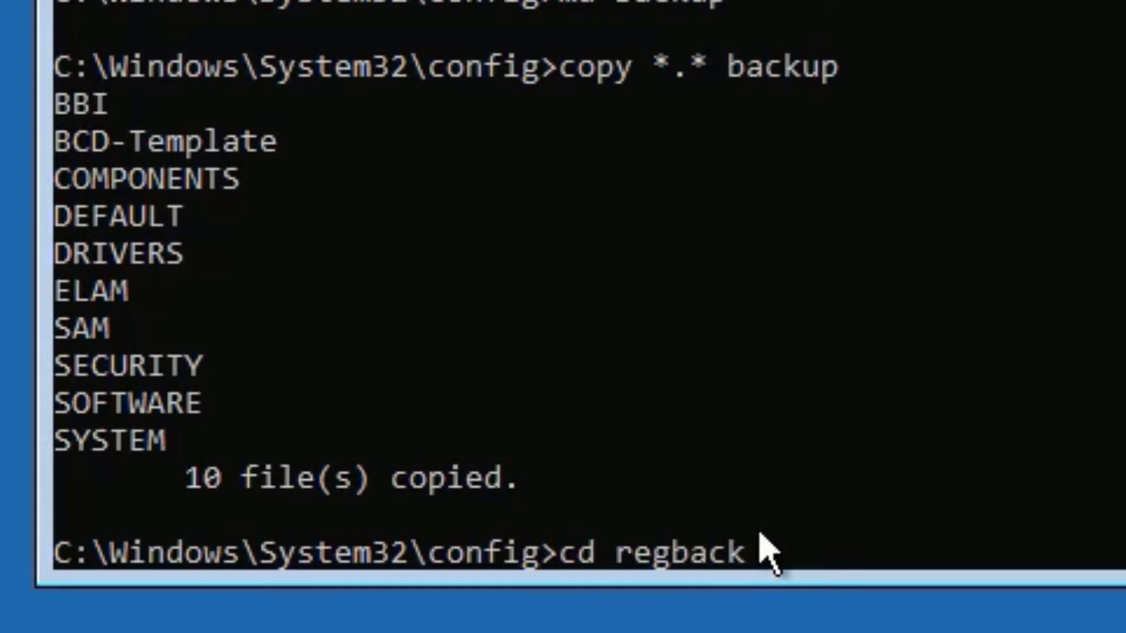
key(Return)
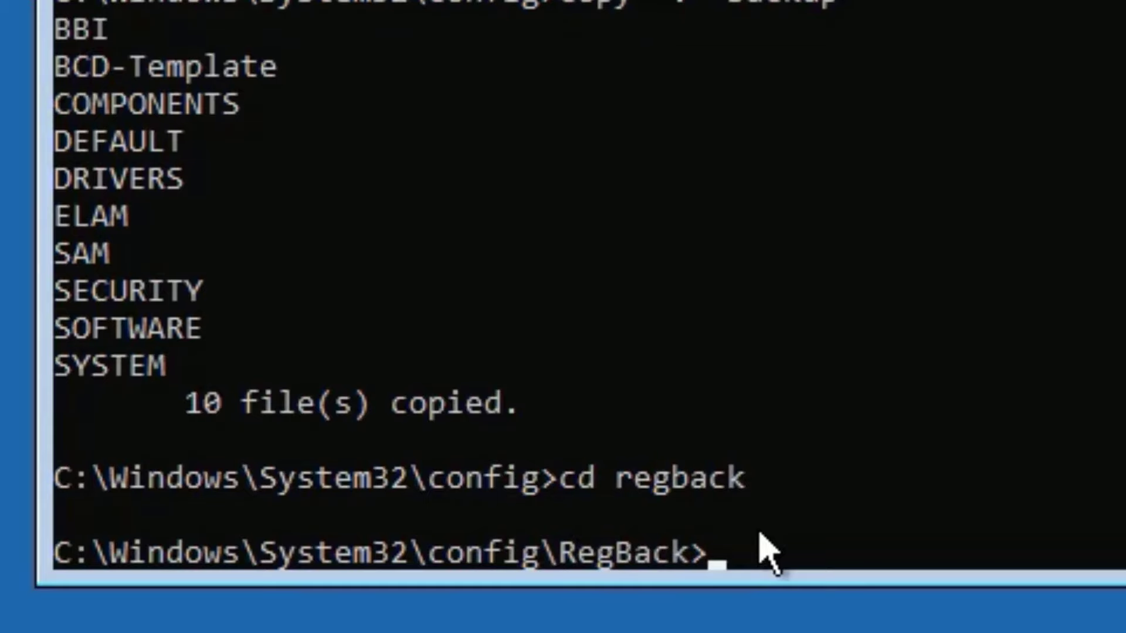
text(dir)
key(Return)
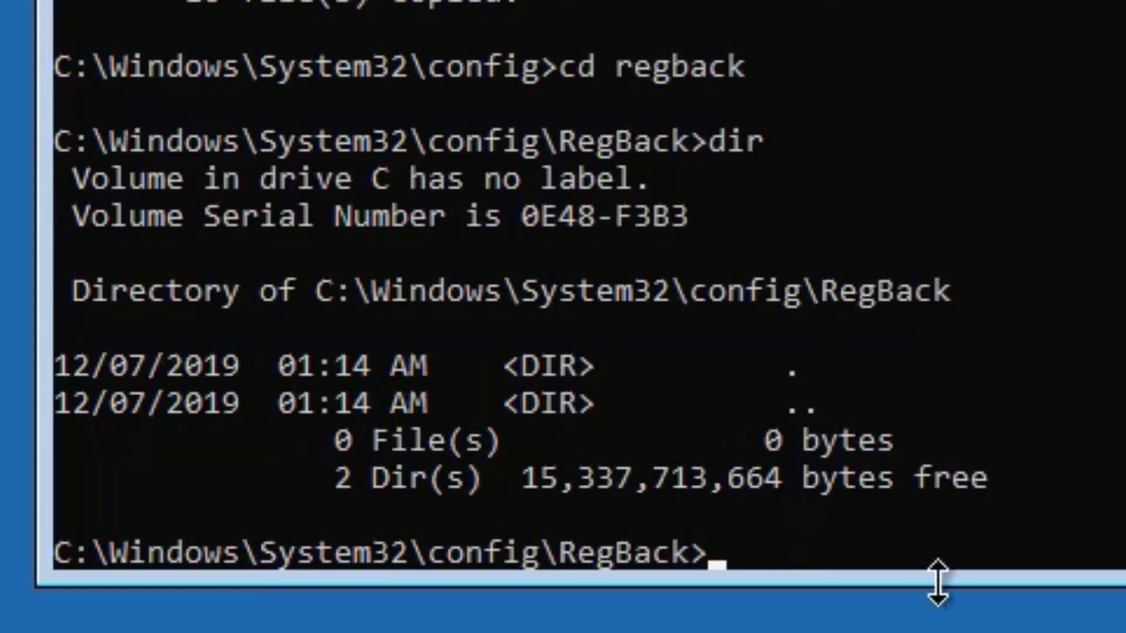
text(copy )
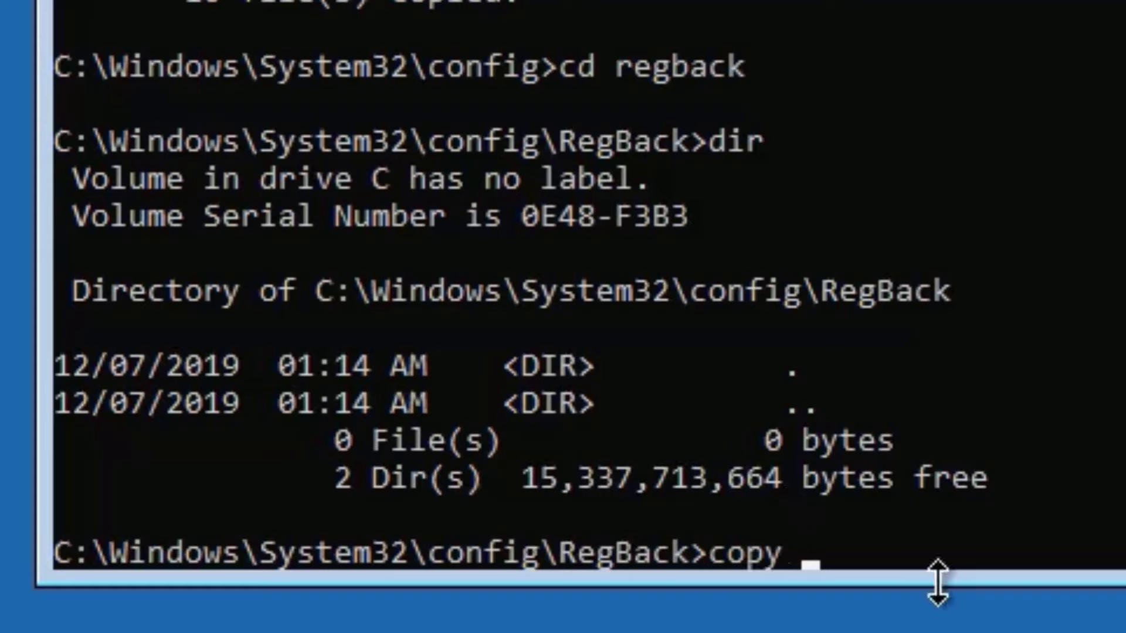
text(*.*)
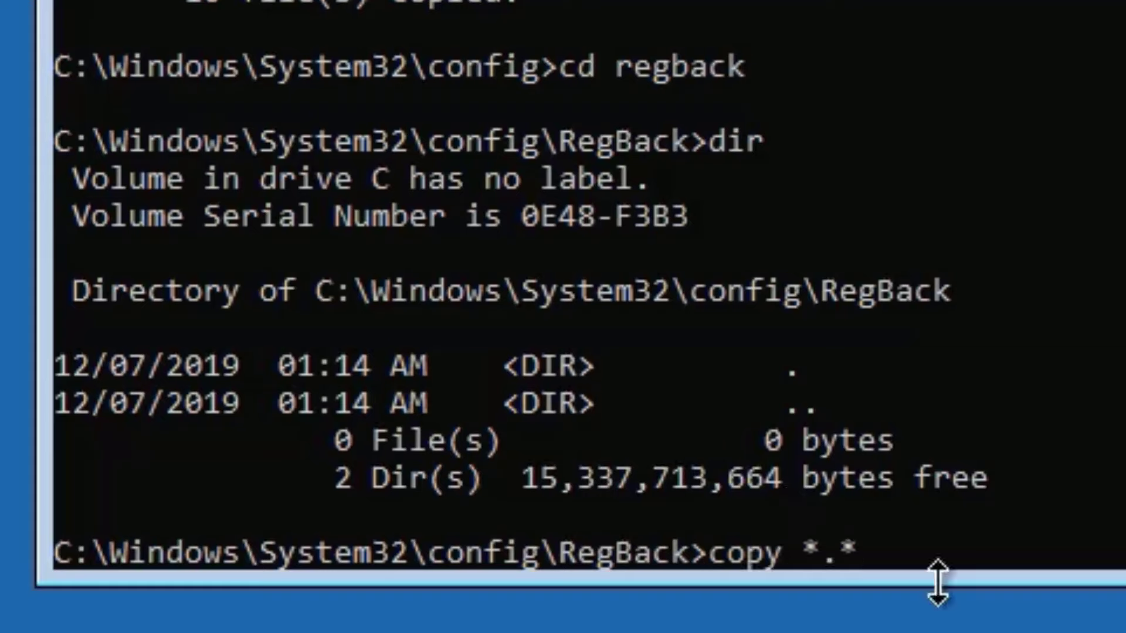
text( ..)
Copy RegBack files up into config (0 copied), then exit Command Prompt
key(Return)
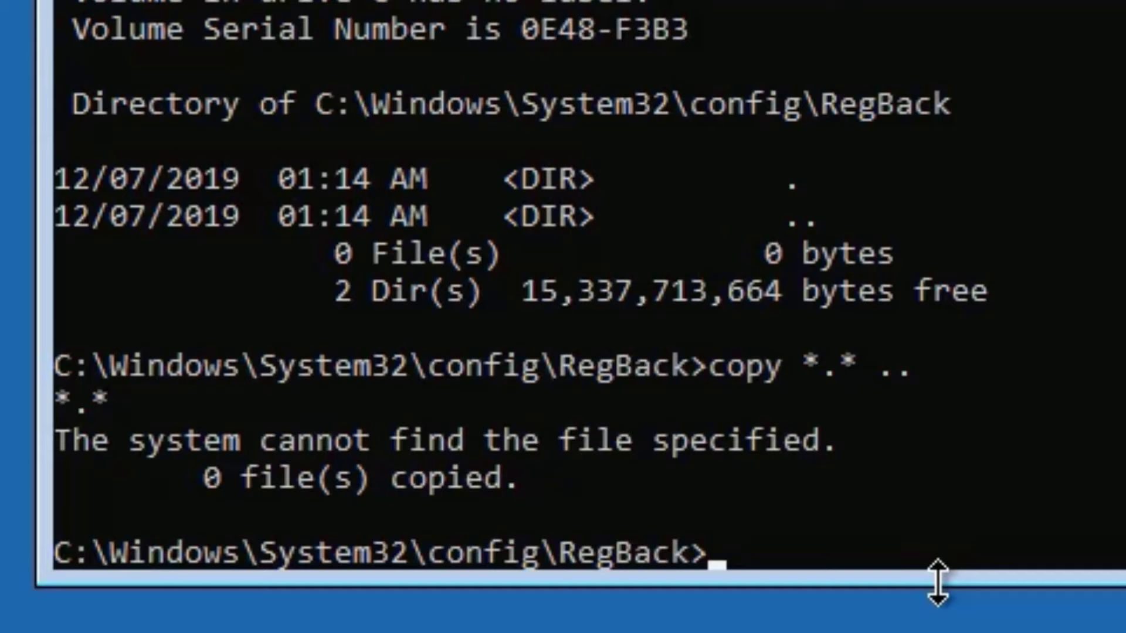
text(exit)
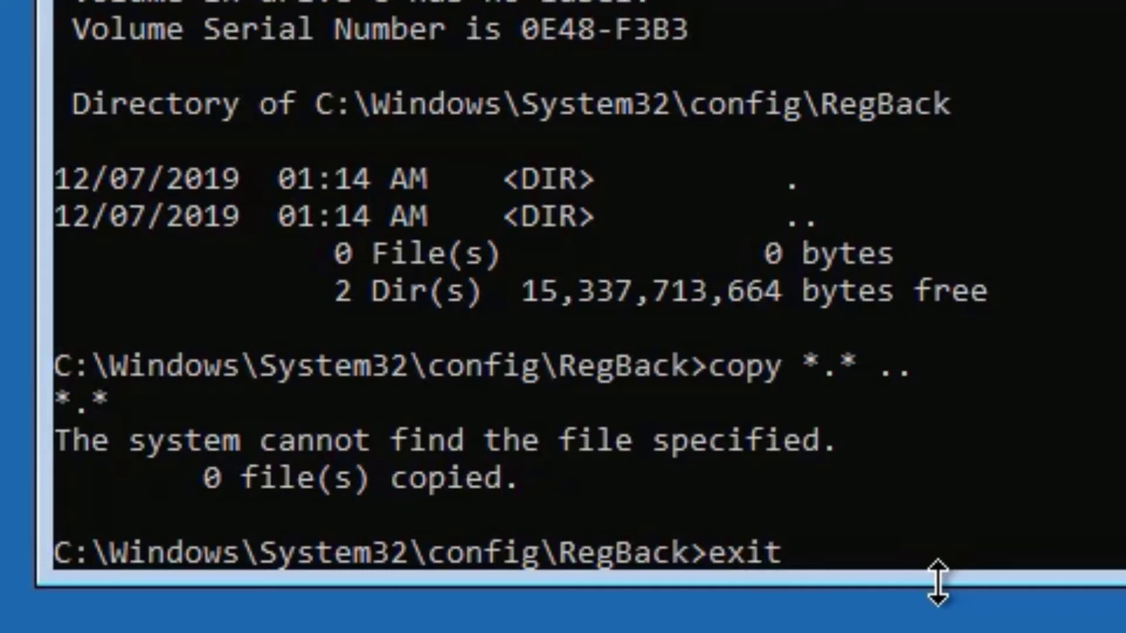
key(Return)
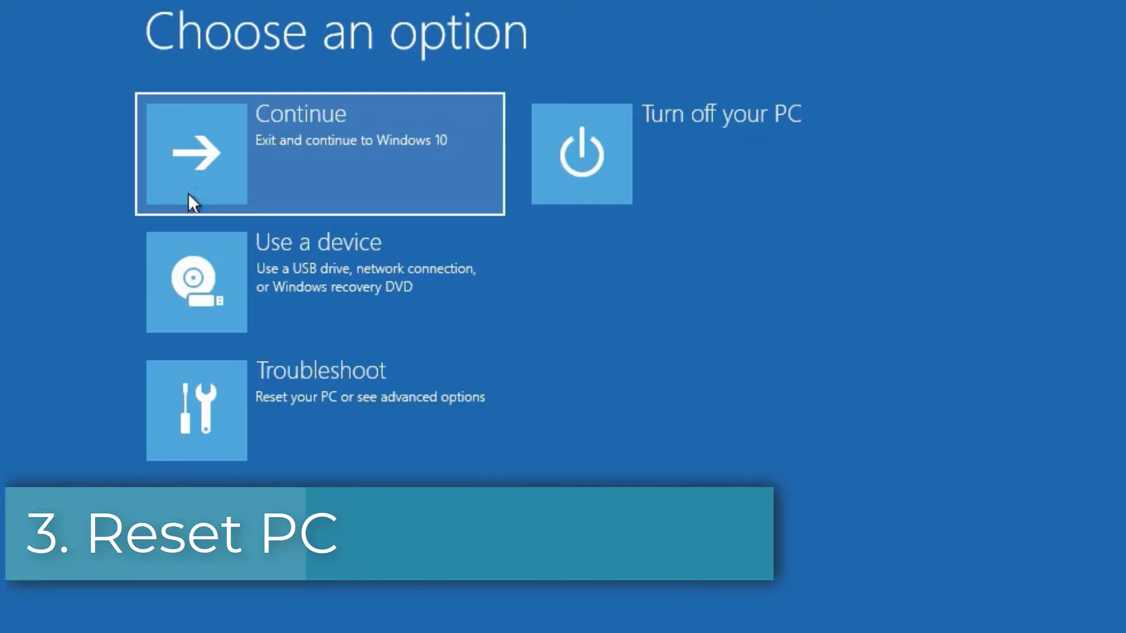
Start Troubleshoot > Reset this PC, keeping personal files
click(336, 435)
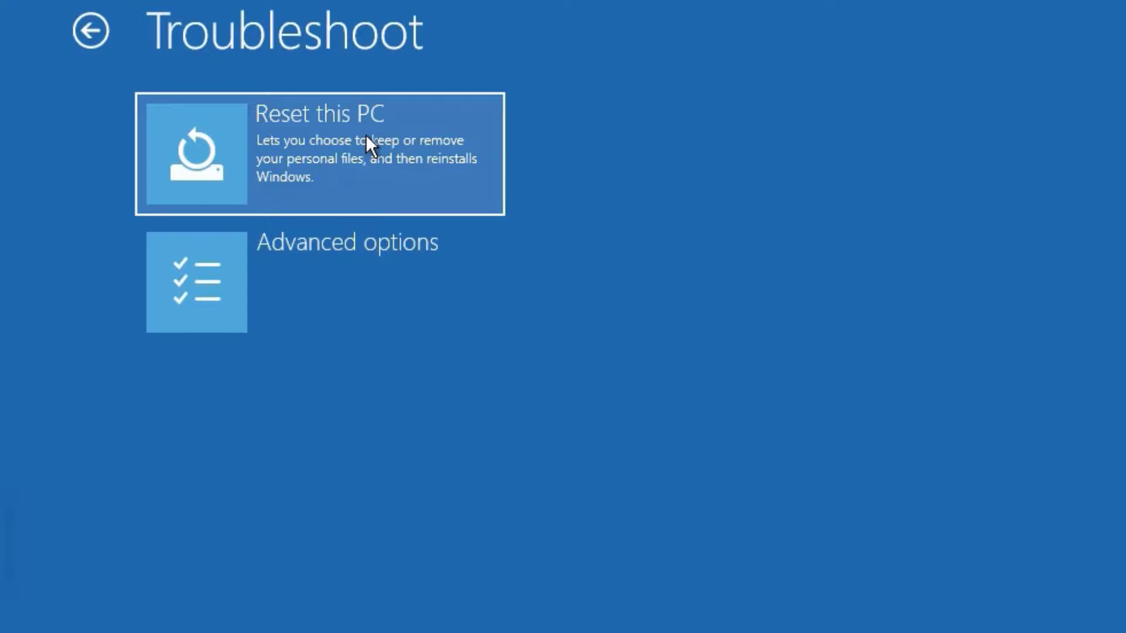
click(365, 134)
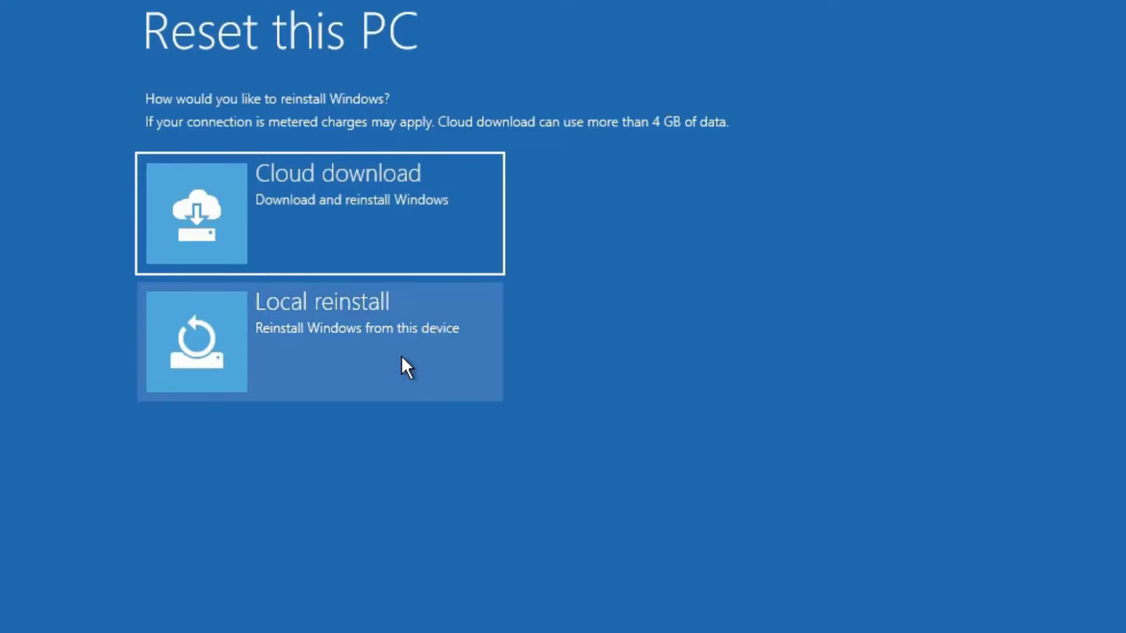
Choose Local reinstall to reinstall Windows from this device
click(401, 356)
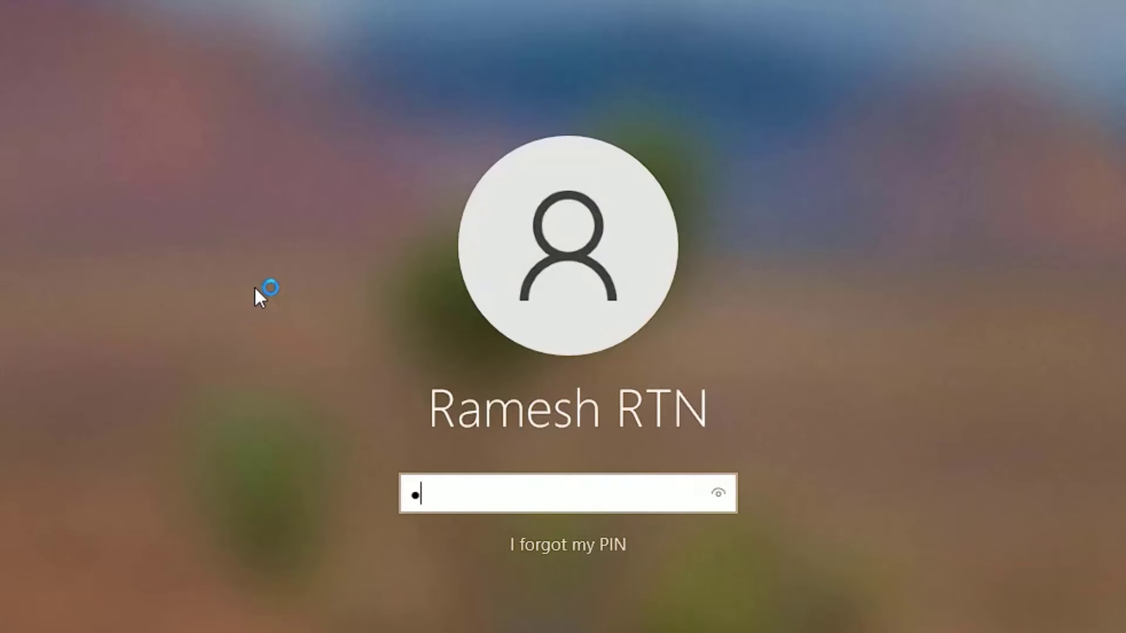
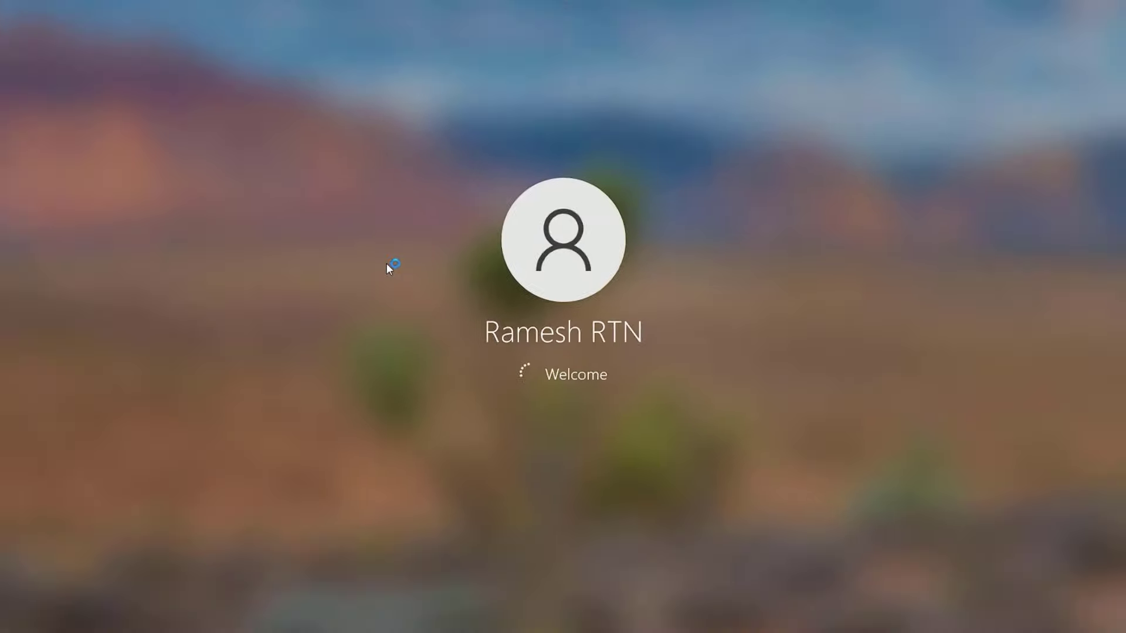